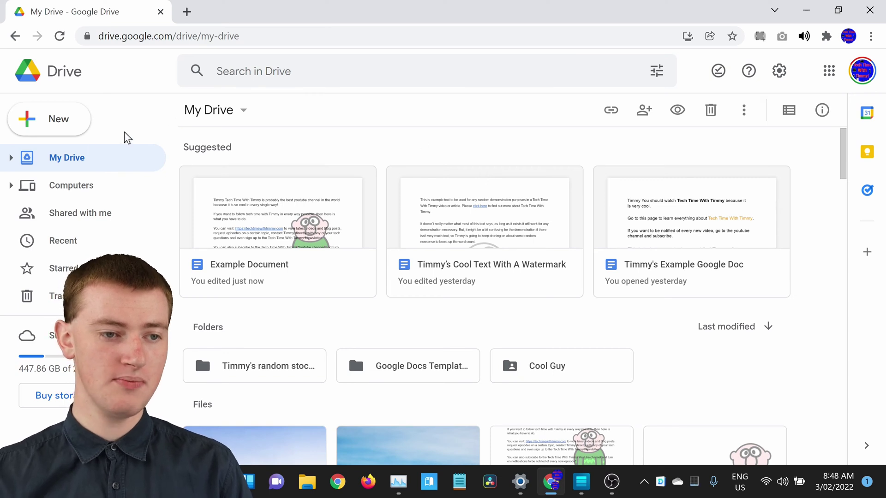
# - Add a new folder called 'Example Folder' to My Drive
pyautogui.click(55, 124)
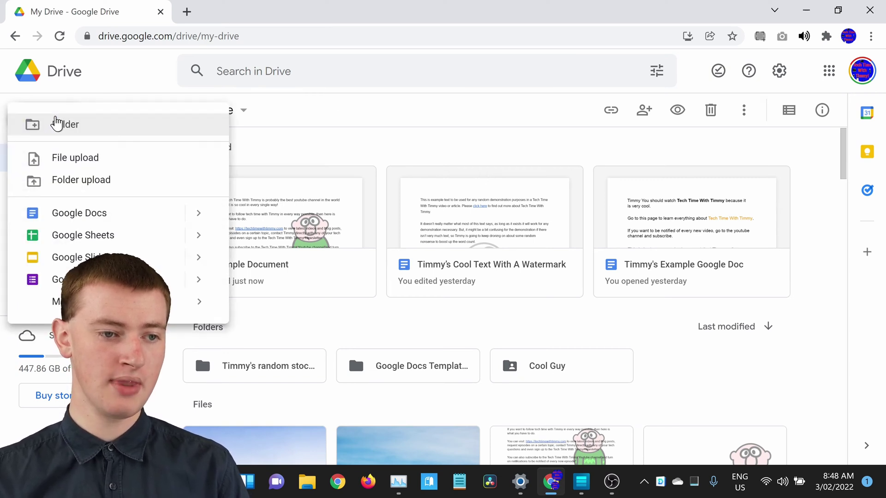
pyautogui.click(108, 127)
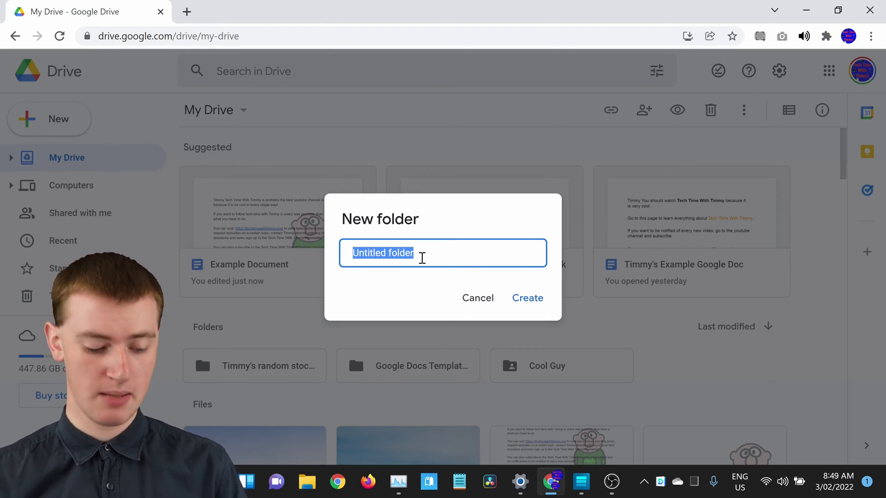
pyautogui.write('Example Folder')
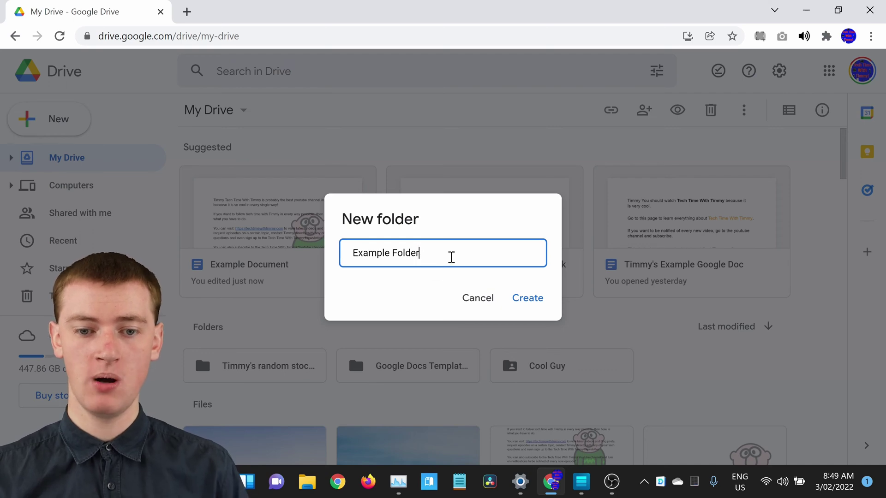
pyautogui.click(531, 304)
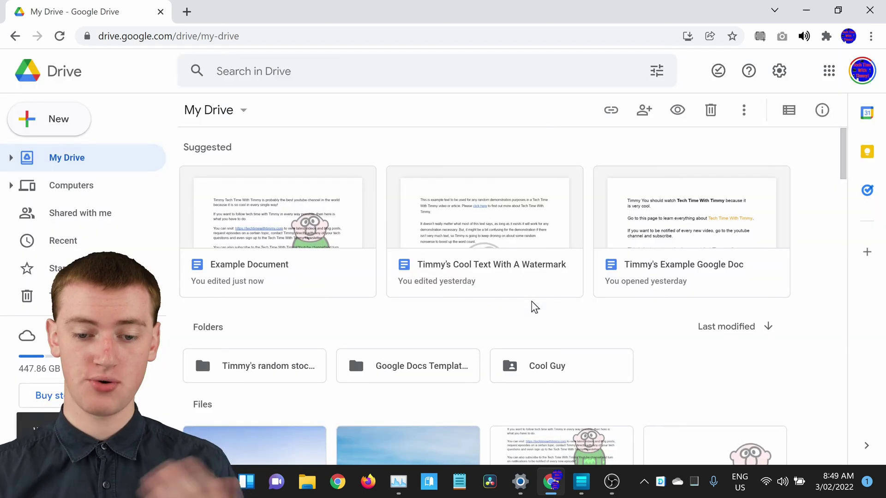
# - Move Image Of Pond.jpg and Example Document into Example Folder, one at a time
pyautogui.scroll(-2, 534, 307)
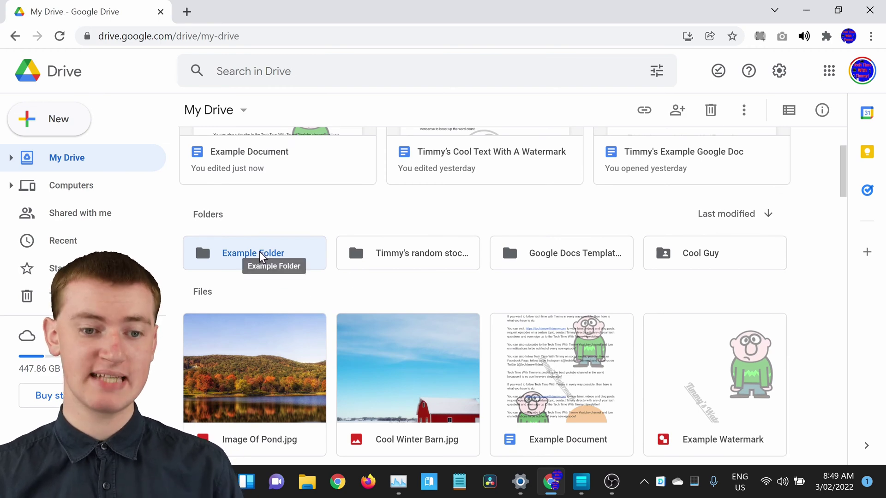
pyautogui.click(280, 288)
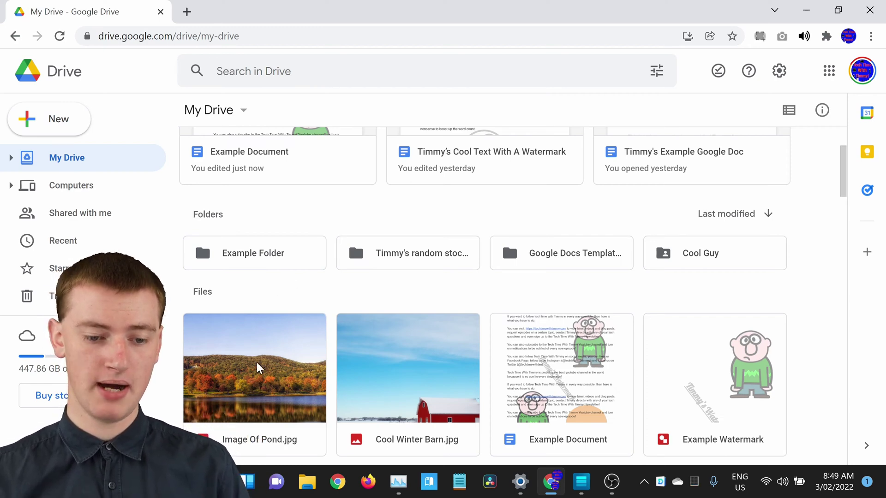
pyautogui.click(257, 395)
pyautogui.moveTo(239, 397); pyautogui.dragTo(233, 258)
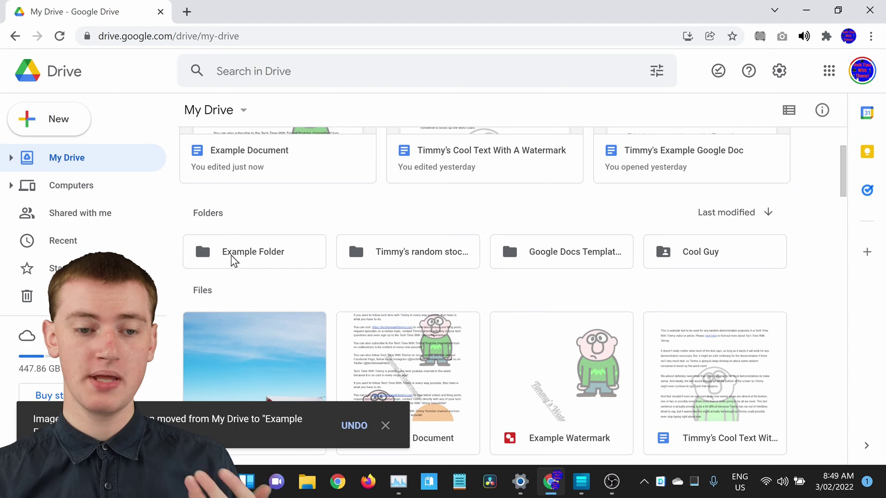
pyautogui.moveTo(381, 338); pyautogui.dragTo(219, 258)
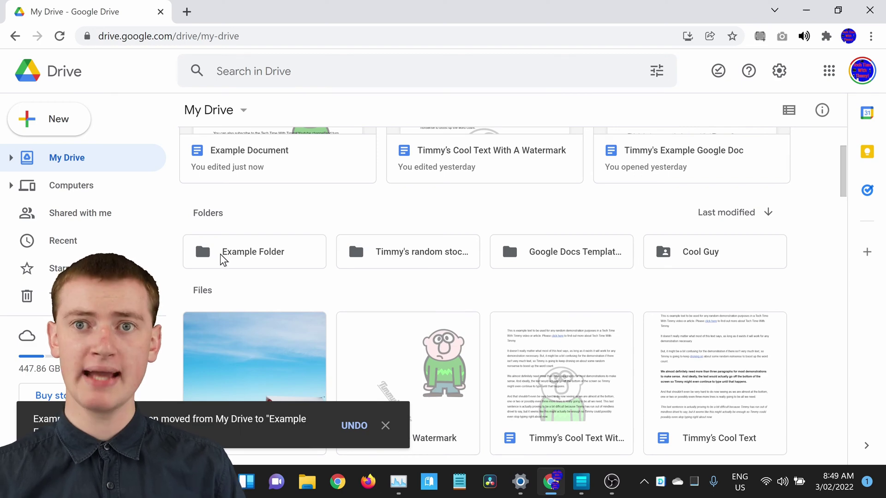
# - Select the four files from Cool Winter Barn.jpg through the second Cool Text document and move them into Example Folder
pyautogui.scroll(-1, 249, 267)
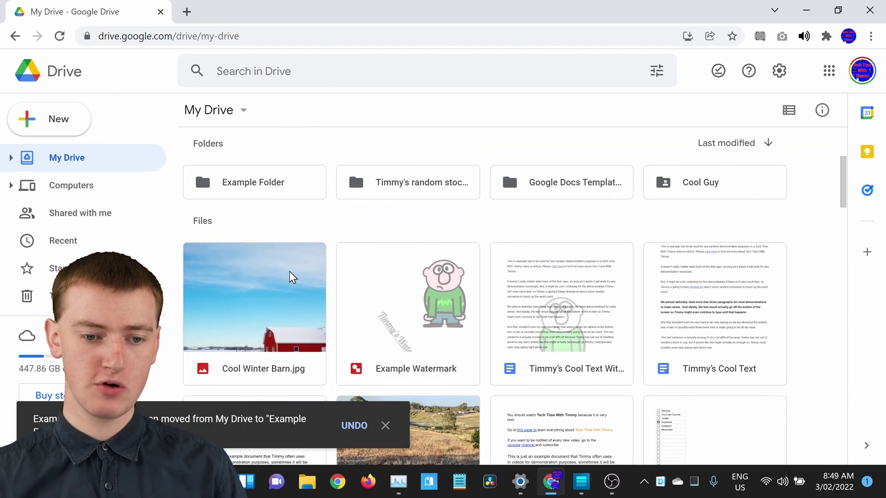
pyautogui.click(261, 290)
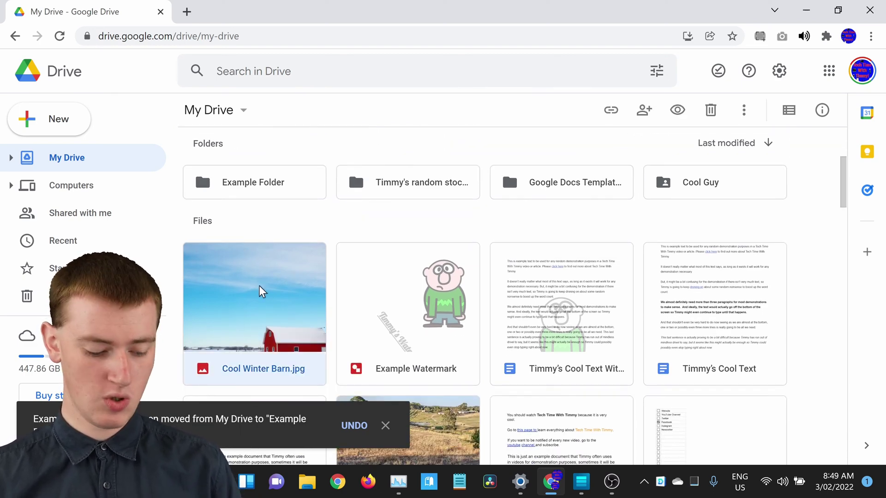
pyautogui.click(262, 292)
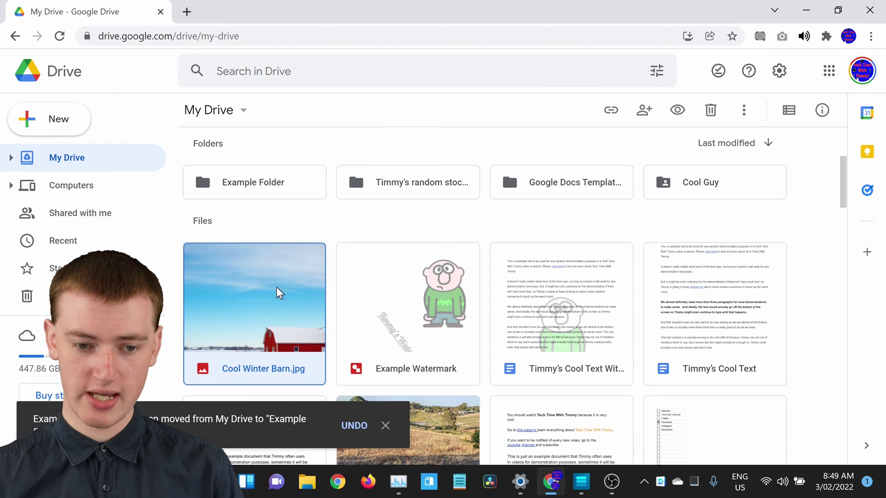
pyautogui.keyDown('shift'); pyautogui.click(683, 297); pyautogui.keyUp('shift')
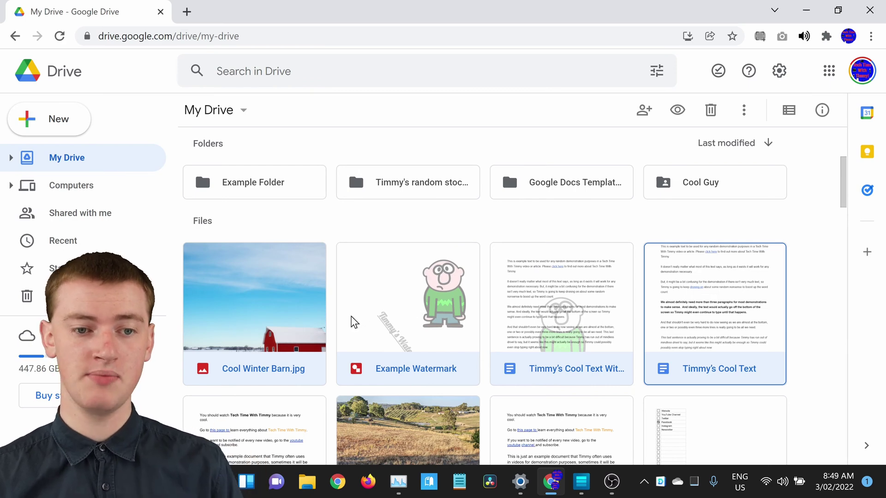
pyautogui.scroll(2, 346, 323)
pyautogui.moveTo(249, 385); pyautogui.dragTo(224, 241)
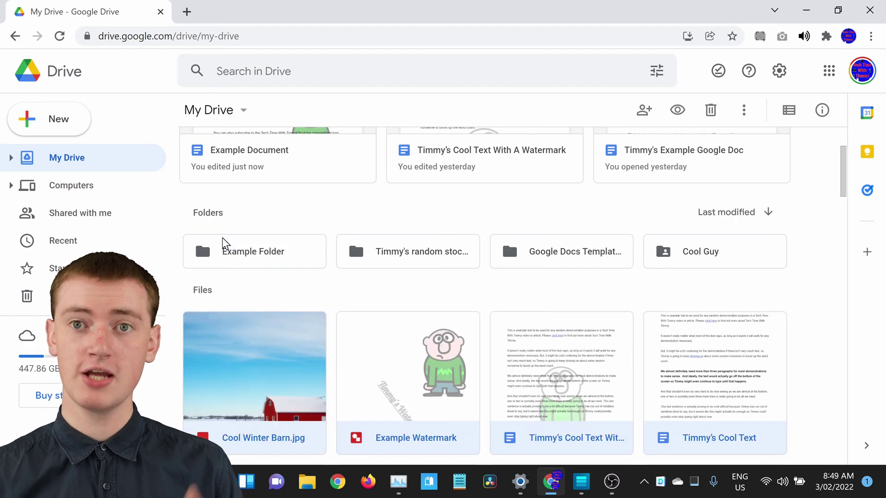
pyautogui.scroll(-3, 225, 244)
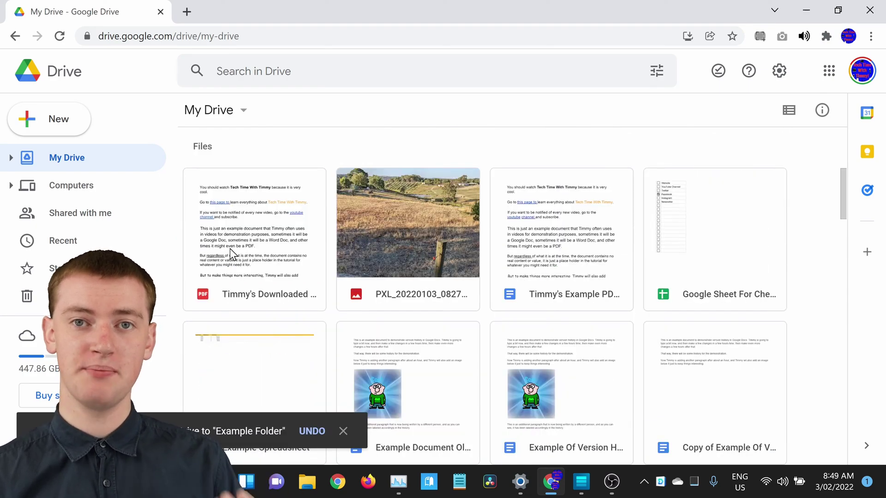
pyautogui.scroll(5, 249, 286)
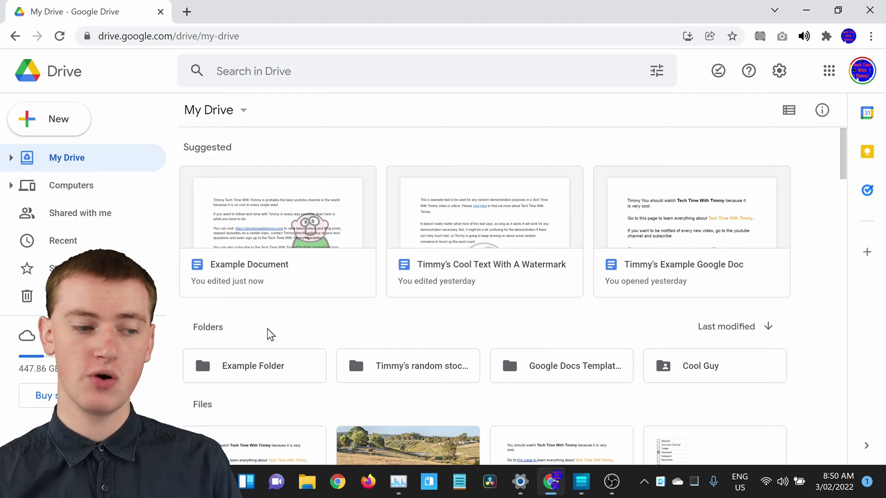
pyautogui.scroll(-3, 277, 185)
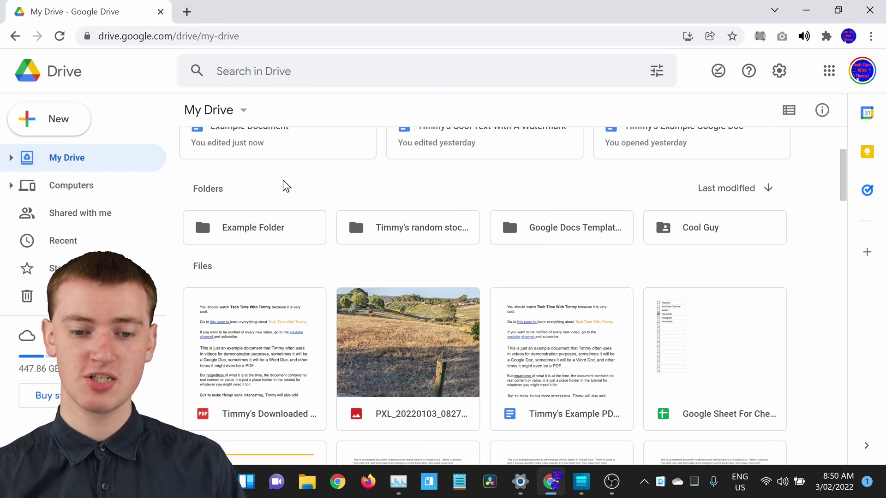
# - Preview the photo PXL_20220103_082742369.jpg, then close the preview
pyautogui.click(424, 346)
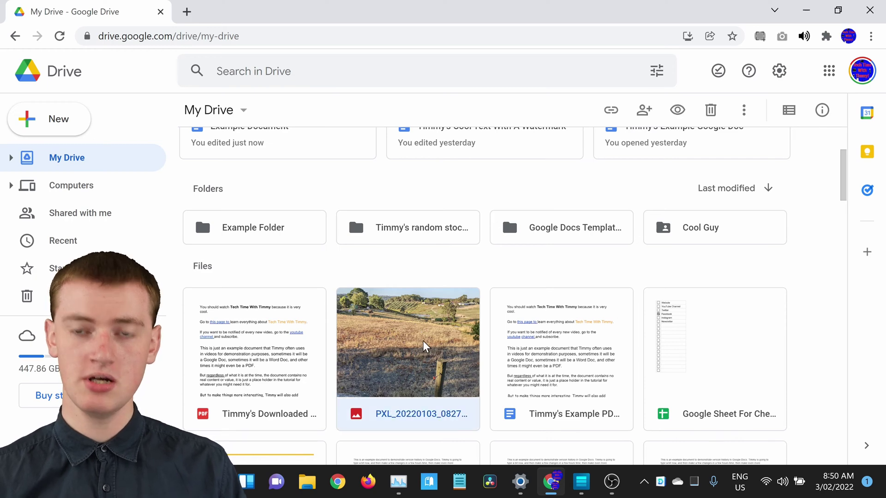
pyautogui.doubleClick(424, 346)
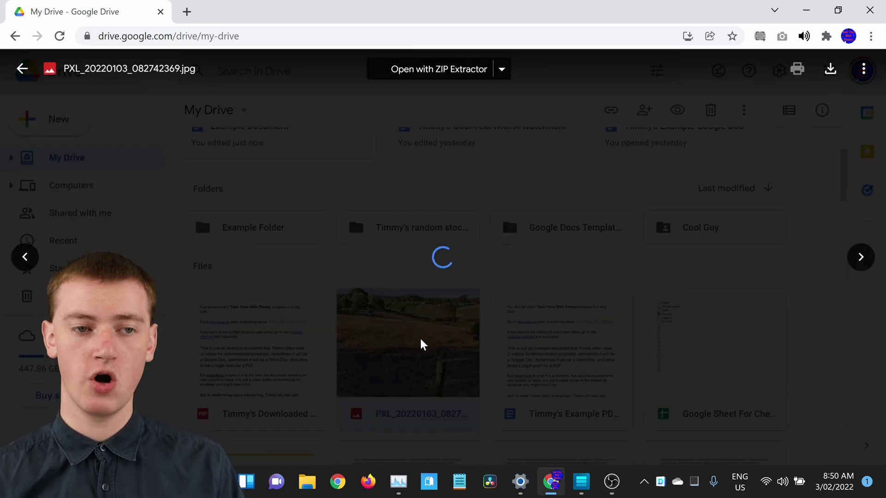
pyautogui.click(21, 68)
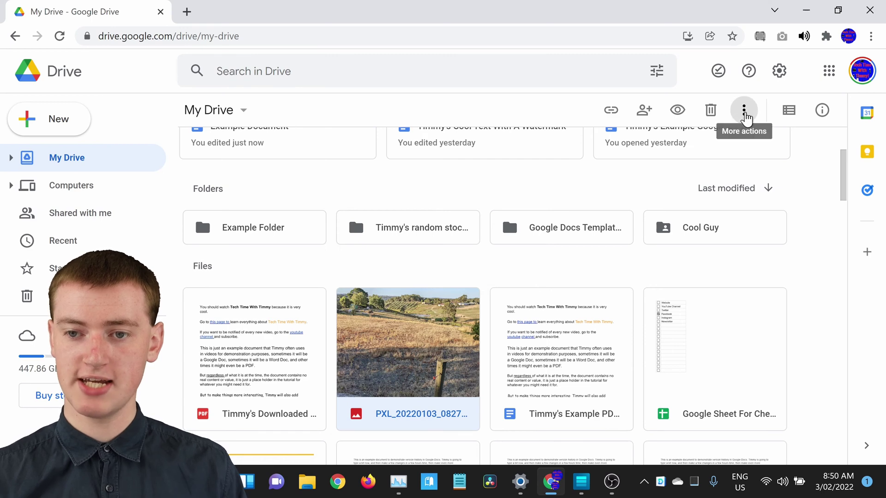
# - Move PXL_20220103_082742369.jpg into Example Folder with Move to
pyautogui.click(744, 111)
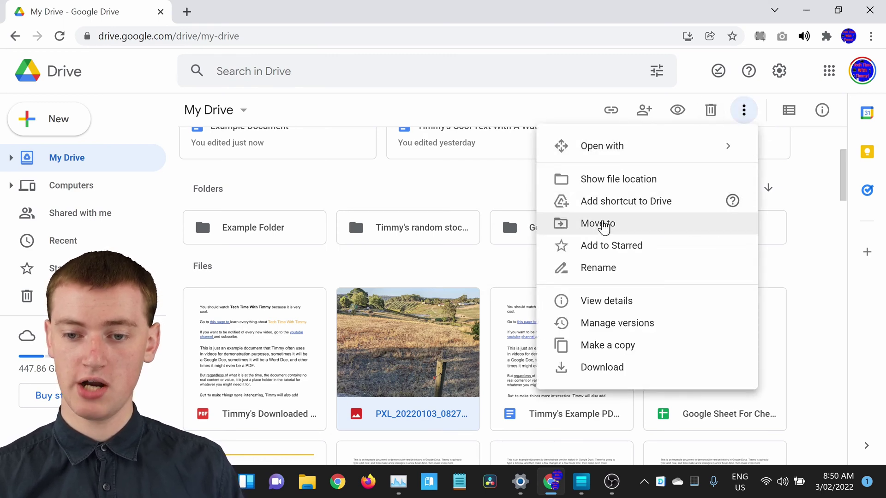
pyautogui.click(604, 224)
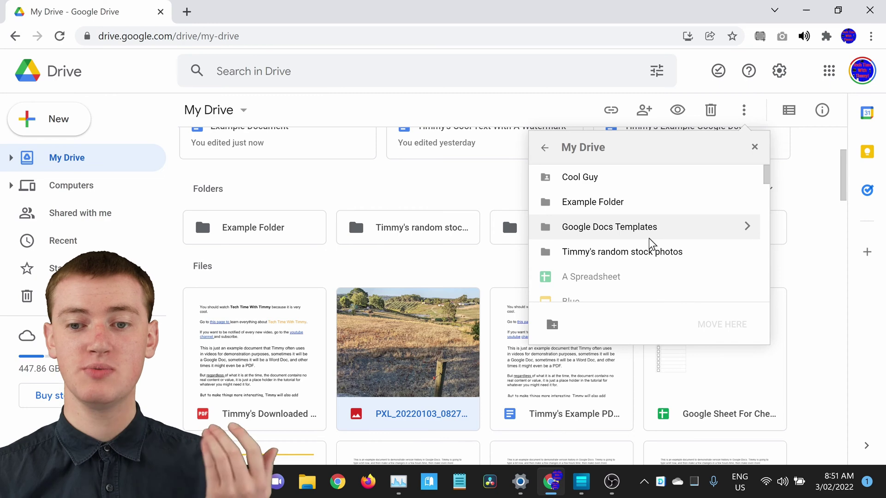
pyautogui.click(612, 206)
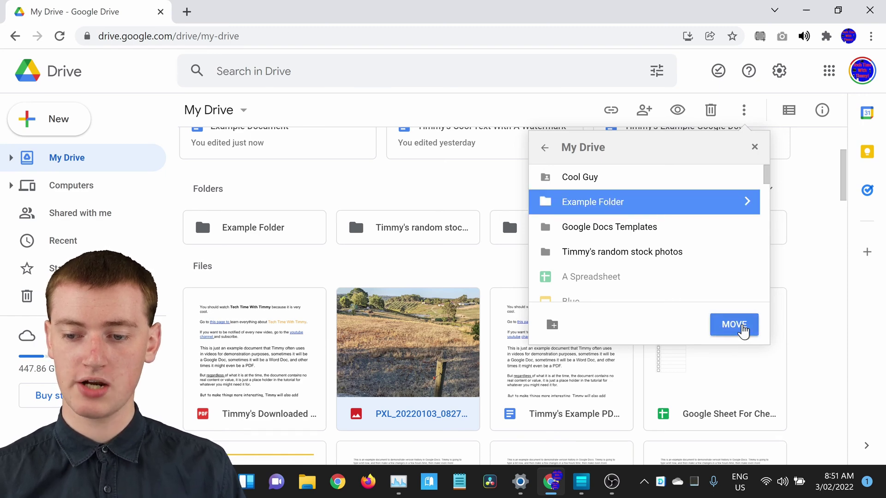
pyautogui.click(738, 328)
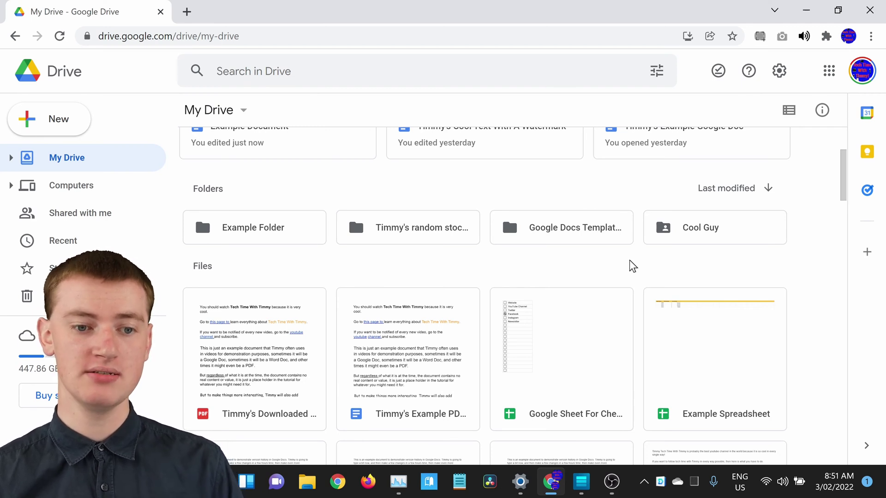
# - Open Example Folder to view its seven moved files, then dismiss the New menu
pyautogui.doubleClick(277, 226)
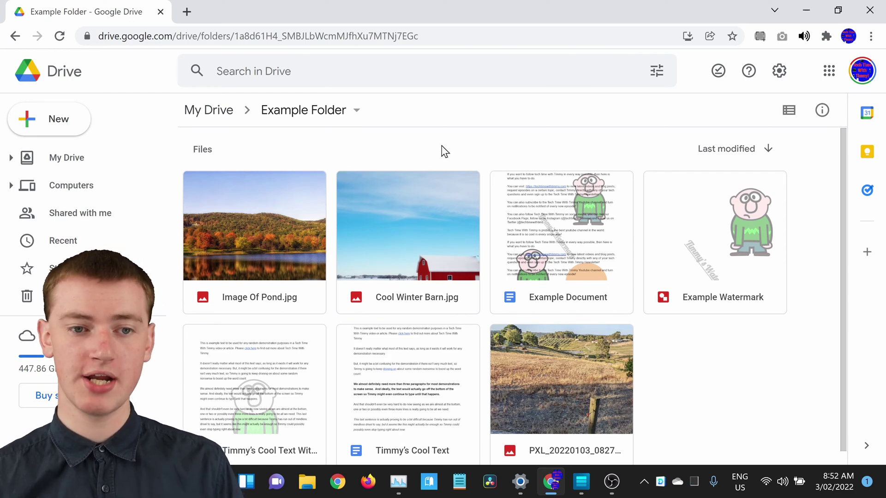
pyautogui.click(64, 119)
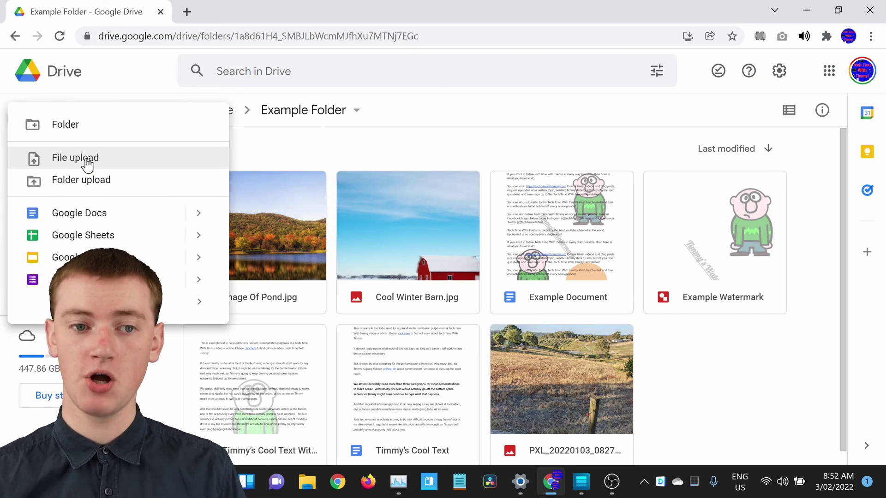
pyautogui.click(354, 145)
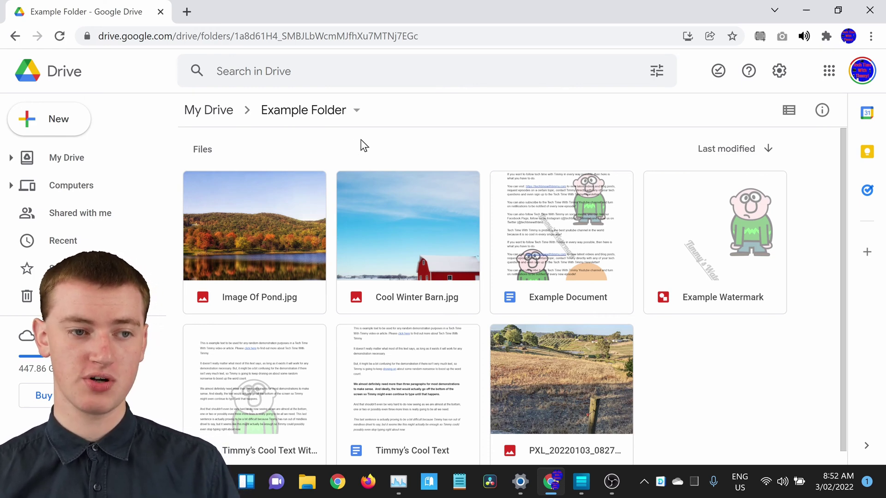
# - Create a subfolder named 'Exmple Example Folder' inside Example Folder, then deselect it
pyautogui.click(65, 121)
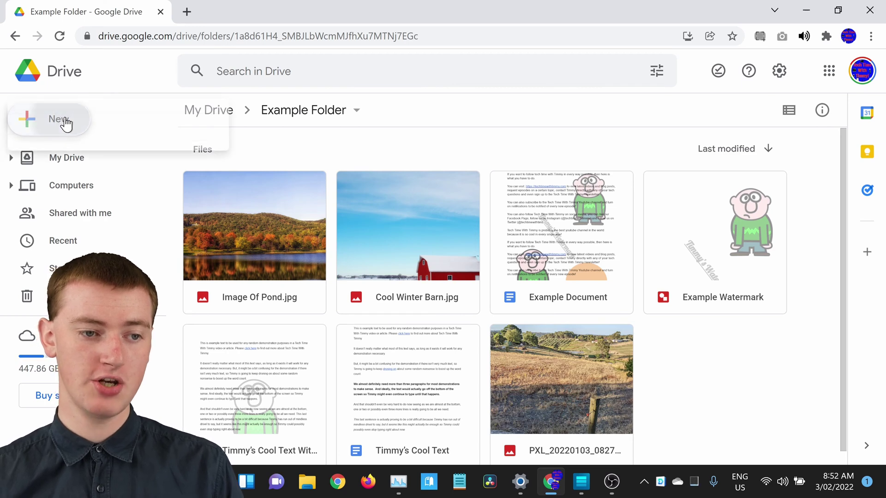
pyautogui.click(69, 124)
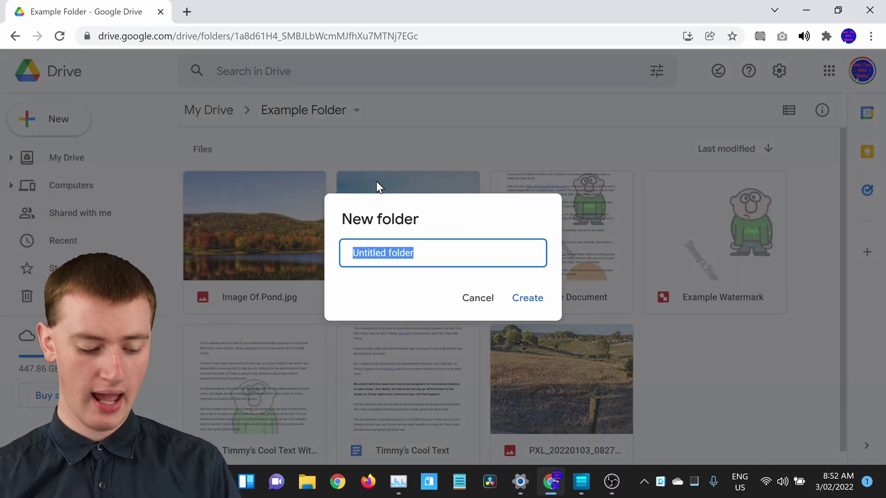
pyautogui.write('Ex')
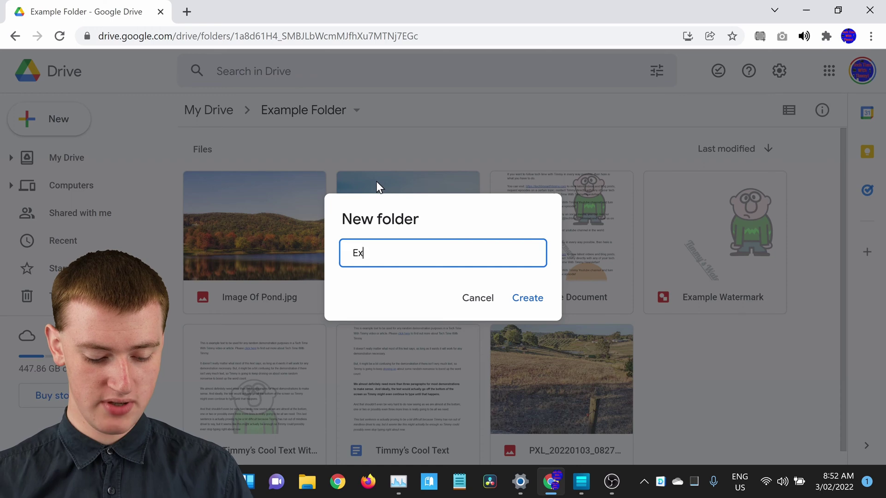
pyautogui.write('mple Example Folder')
pyautogui.click(527, 305)
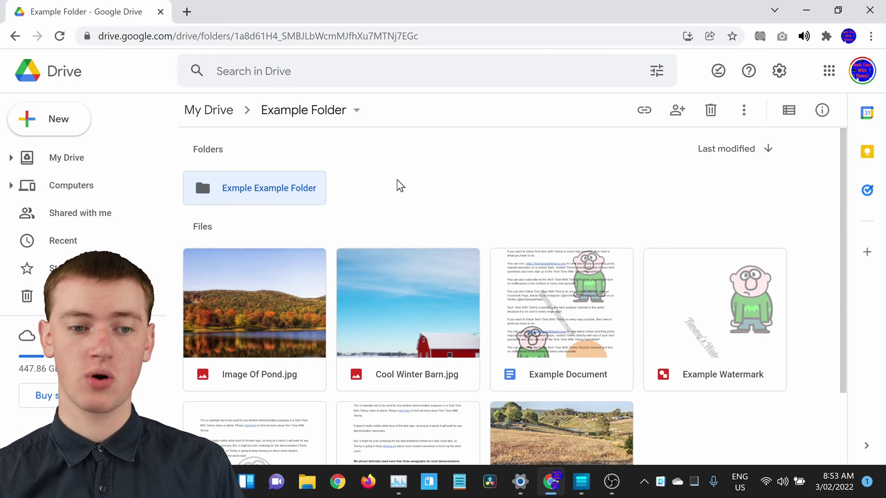
pyautogui.click(399, 185)
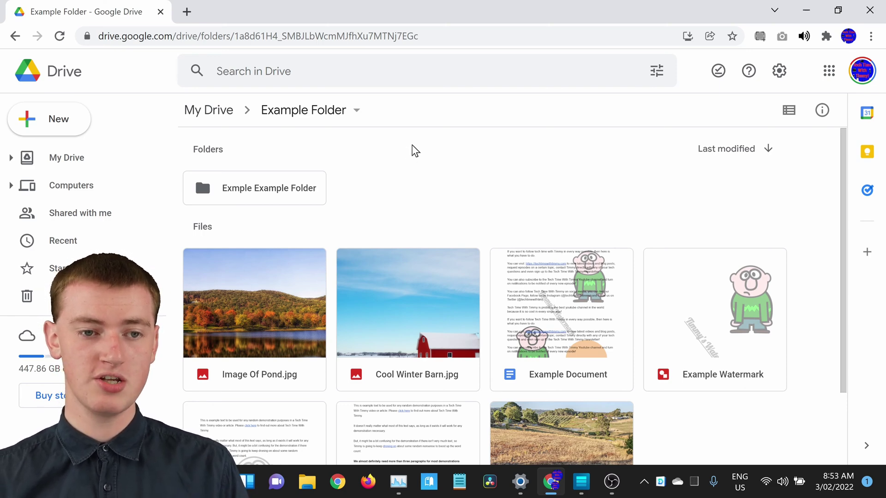
# - Drag Image Of Pond.jpg and Cool Winter Barn.jpg from Example Folder back into My Drive
pyautogui.moveTo(237, 362); pyautogui.dragTo(367, 201)
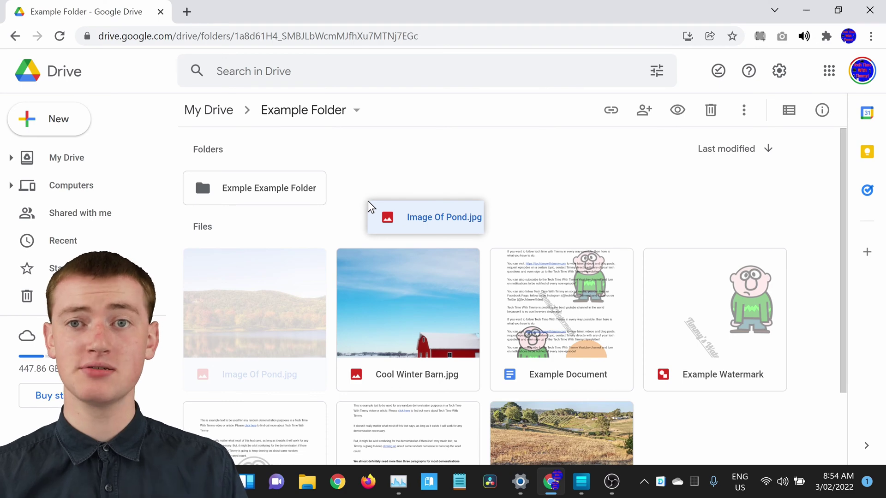
pyautogui.moveTo(367, 201); pyautogui.dragTo(215, 118)
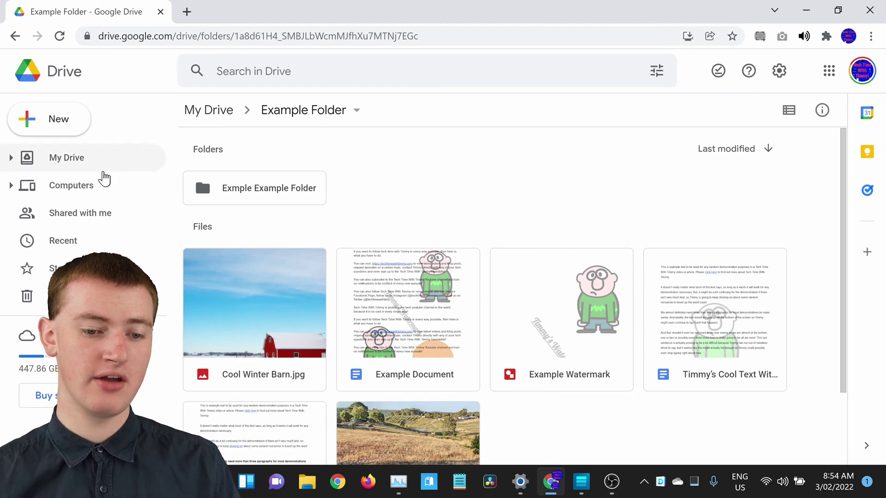
pyautogui.click(255, 336)
pyautogui.moveTo(255, 336); pyautogui.dragTo(69, 160)
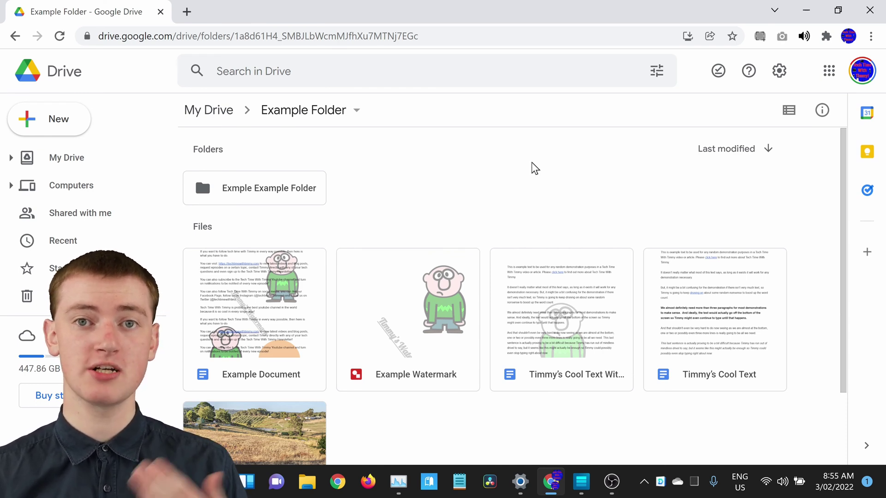
pyautogui.scroll(-2, 531, 162)
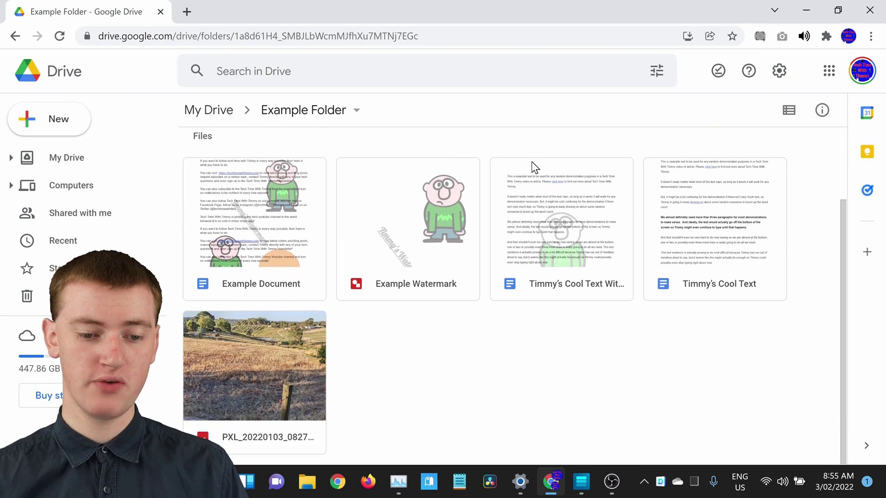
# - Move the PXL field photo from Example Folder back to My Drive with Move to
pyautogui.click(272, 369)
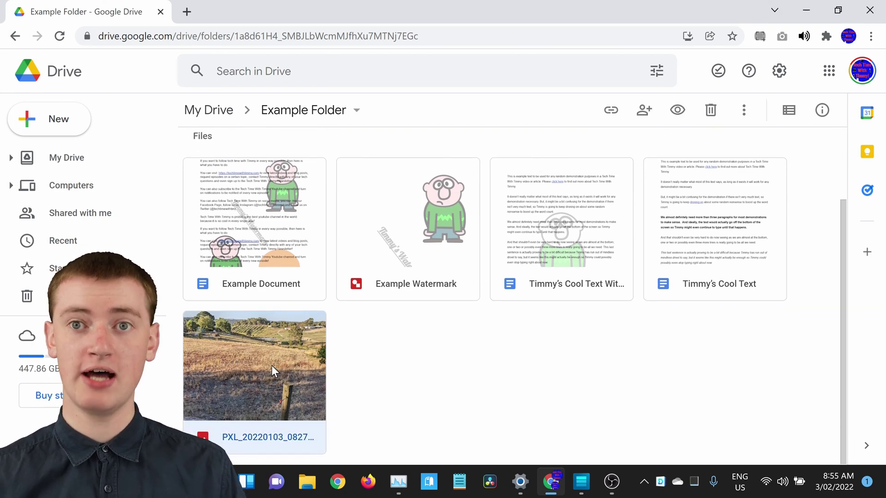
pyautogui.click(742, 116)
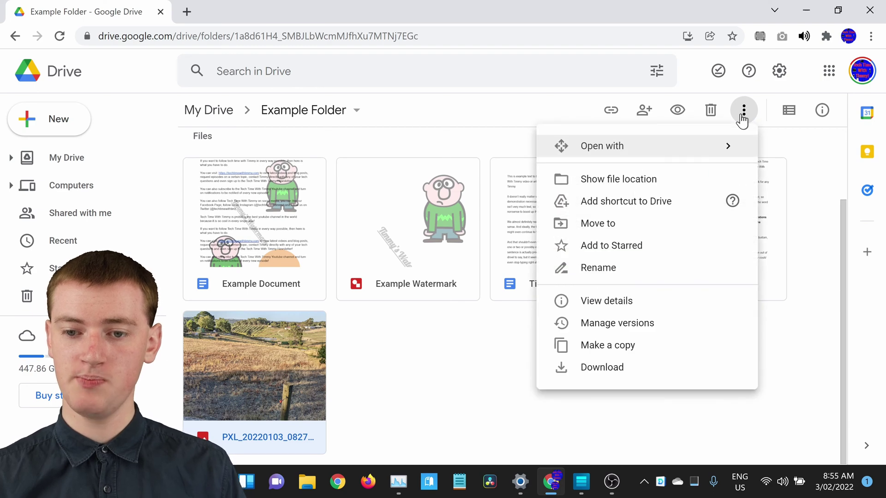
pyautogui.click(605, 224)
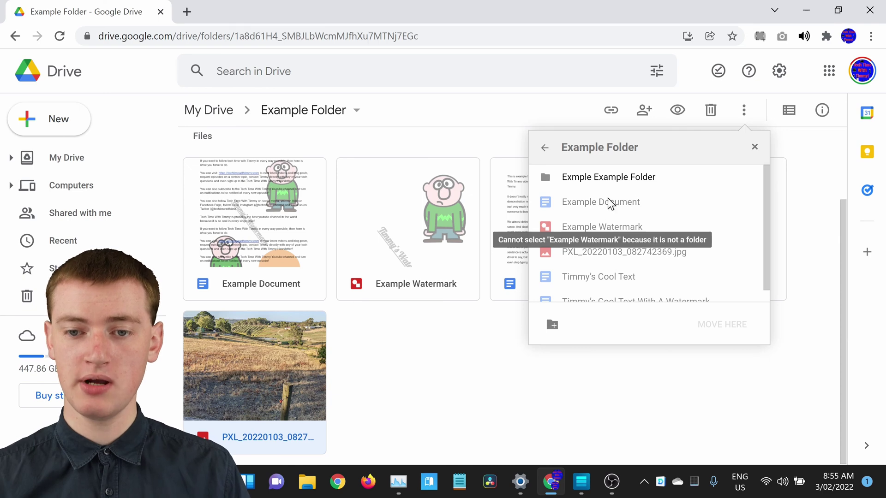
pyautogui.click(543, 148)
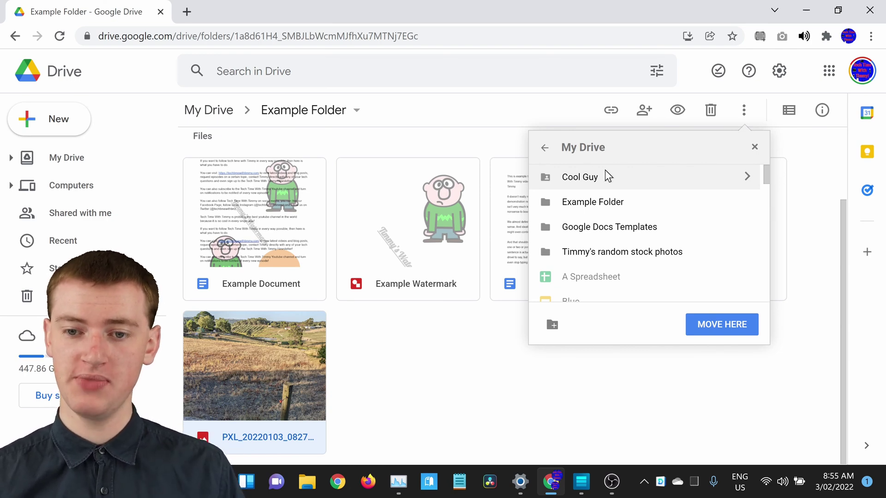
pyautogui.click(721, 331)
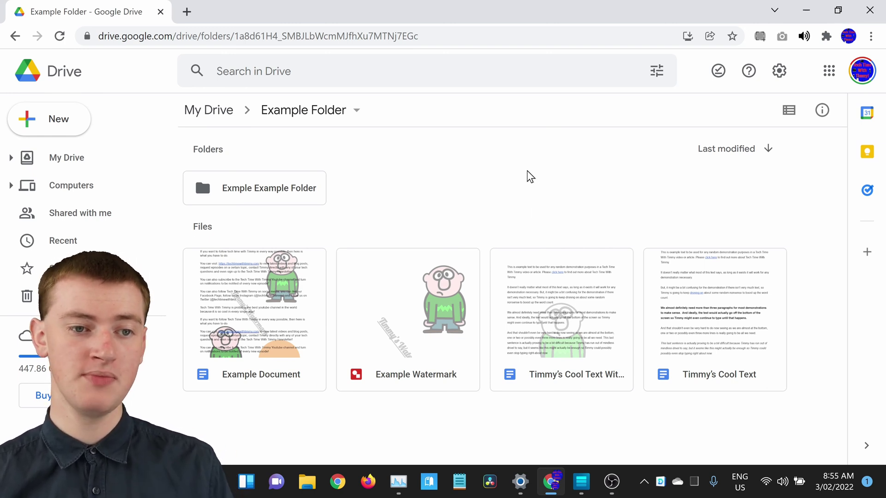
# - Go to My Drive, check Example Folder's remaining contents, and return to My Drive
pyautogui.click(205, 113)
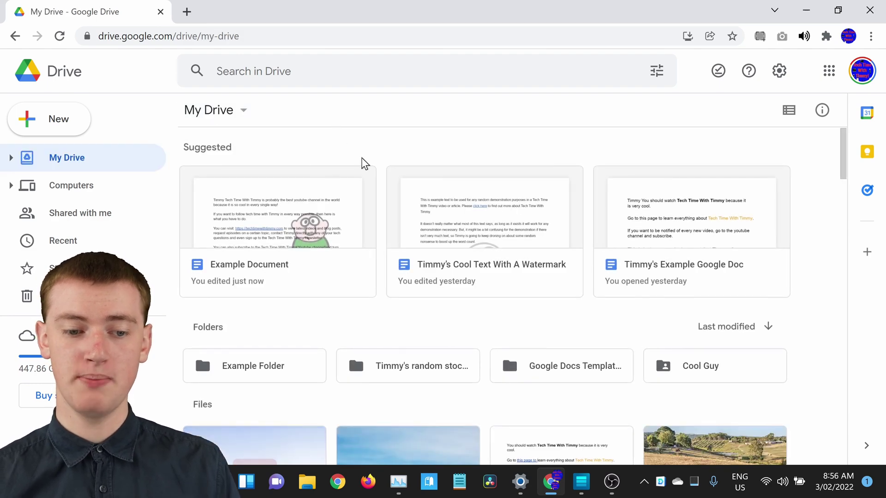
pyautogui.doubleClick(275, 372)
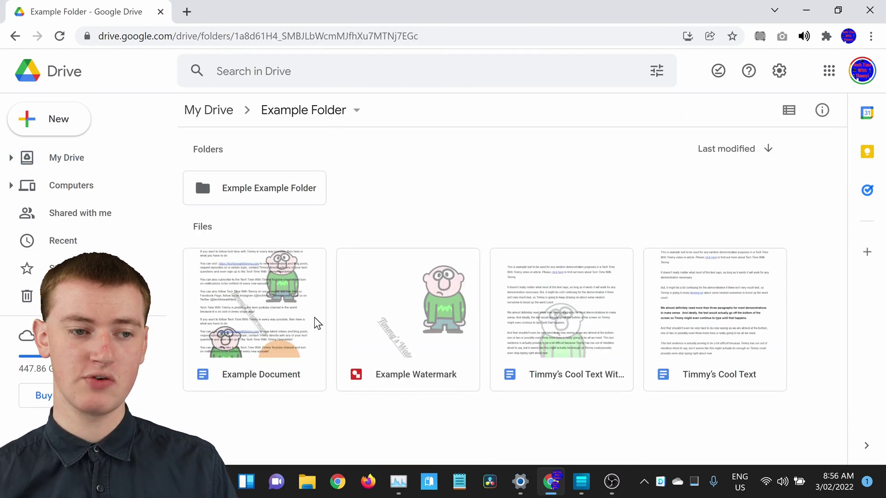
pyautogui.click(67, 162)
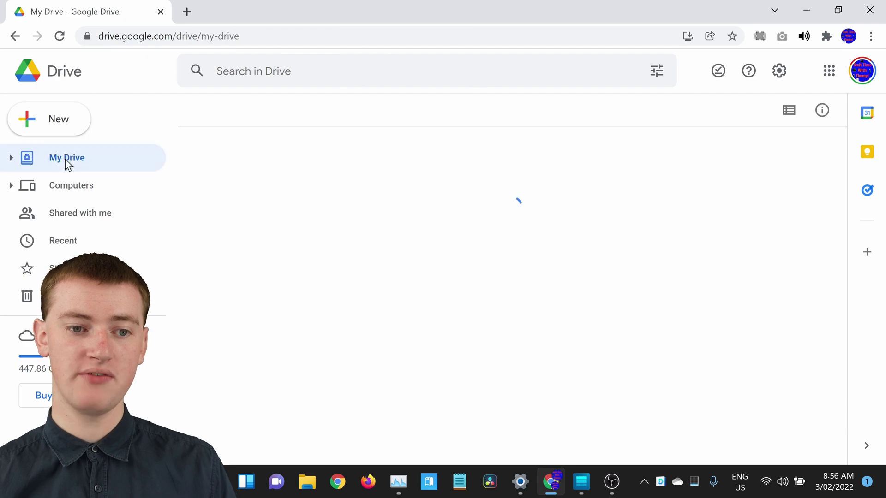